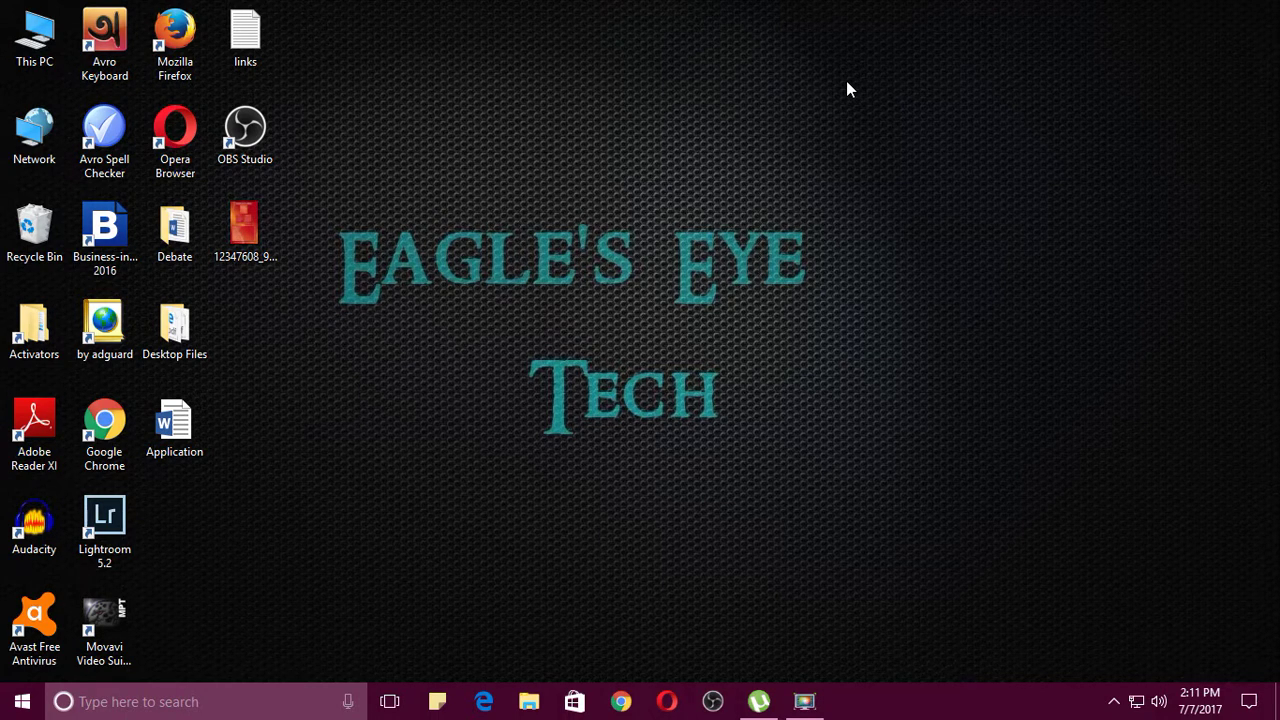
Launch OBS Studio 19.0.3 from its desktop shortcut
{"action": "double_click", "coordinate": [240, 165]}
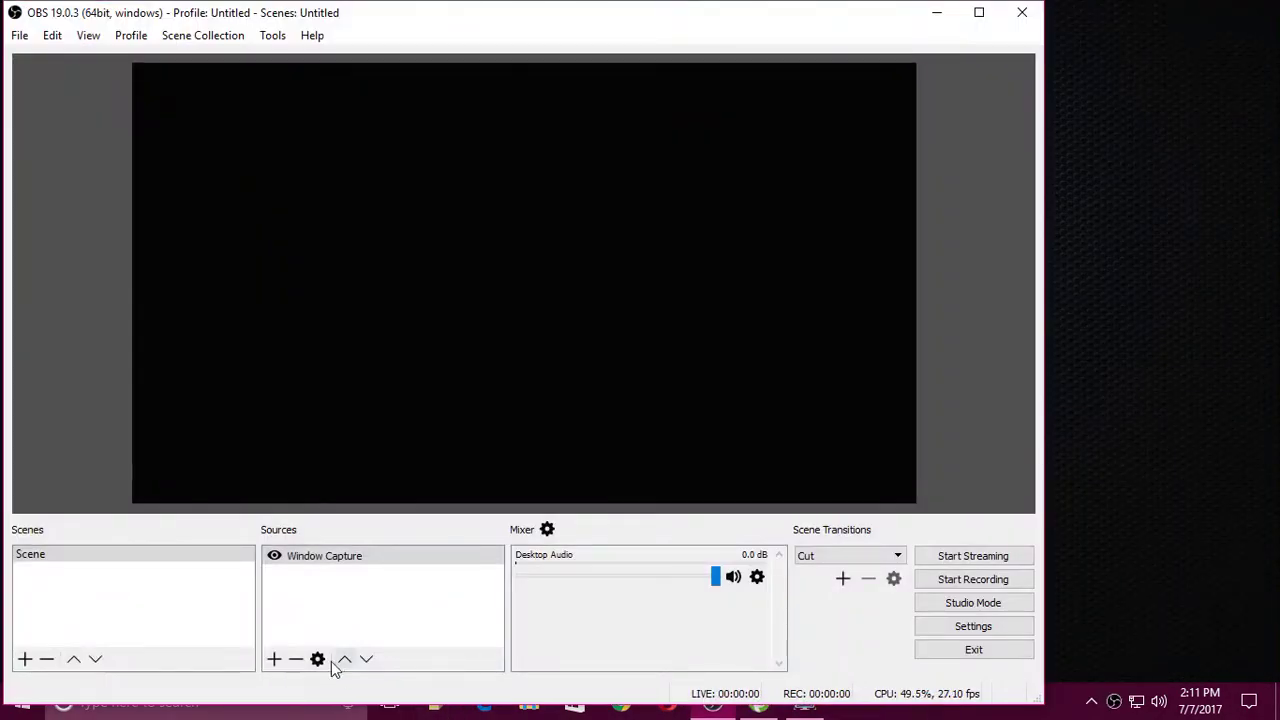
Remove the existing Window Capture source from the scene and drag OBS aside to reveal Chrome
{"action": "left_click", "coordinate": [295, 659]}
{"action": "left_click", "coordinate": [589, 390]}
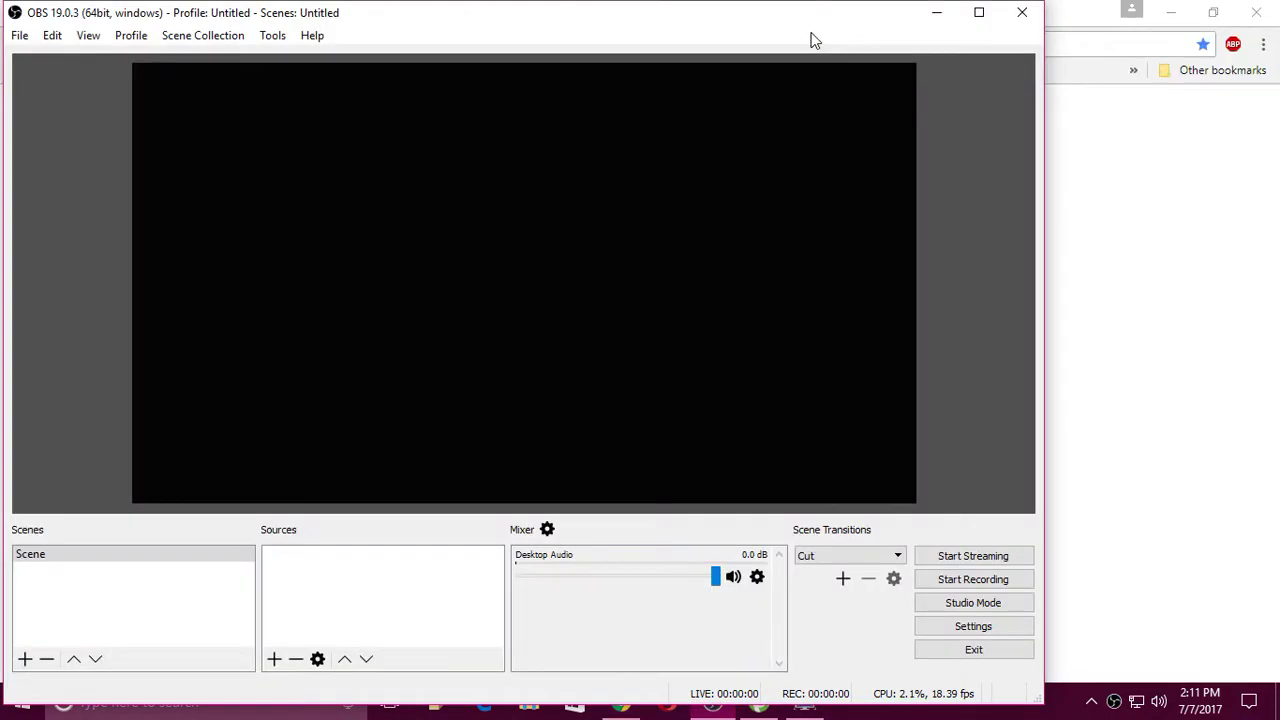
{"action": "left_click_drag", "start_coordinate": [806, 5], "coordinate": [873, 28]}
Load the Eagle's Eye Tech channel from Chrome's bookmark, pause its featured video, then return to OBS
{"action": "left_click", "coordinate": [620, 701]}
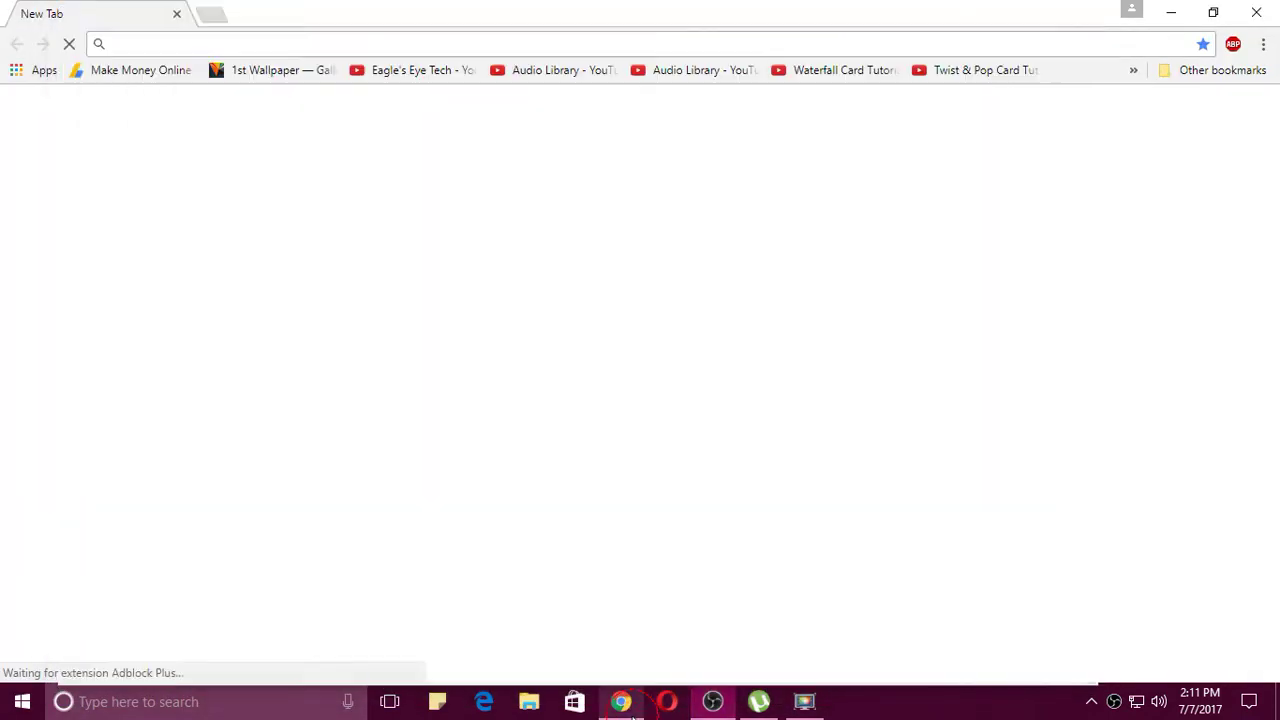
{"action": "left_click", "coordinate": [455, 72]}
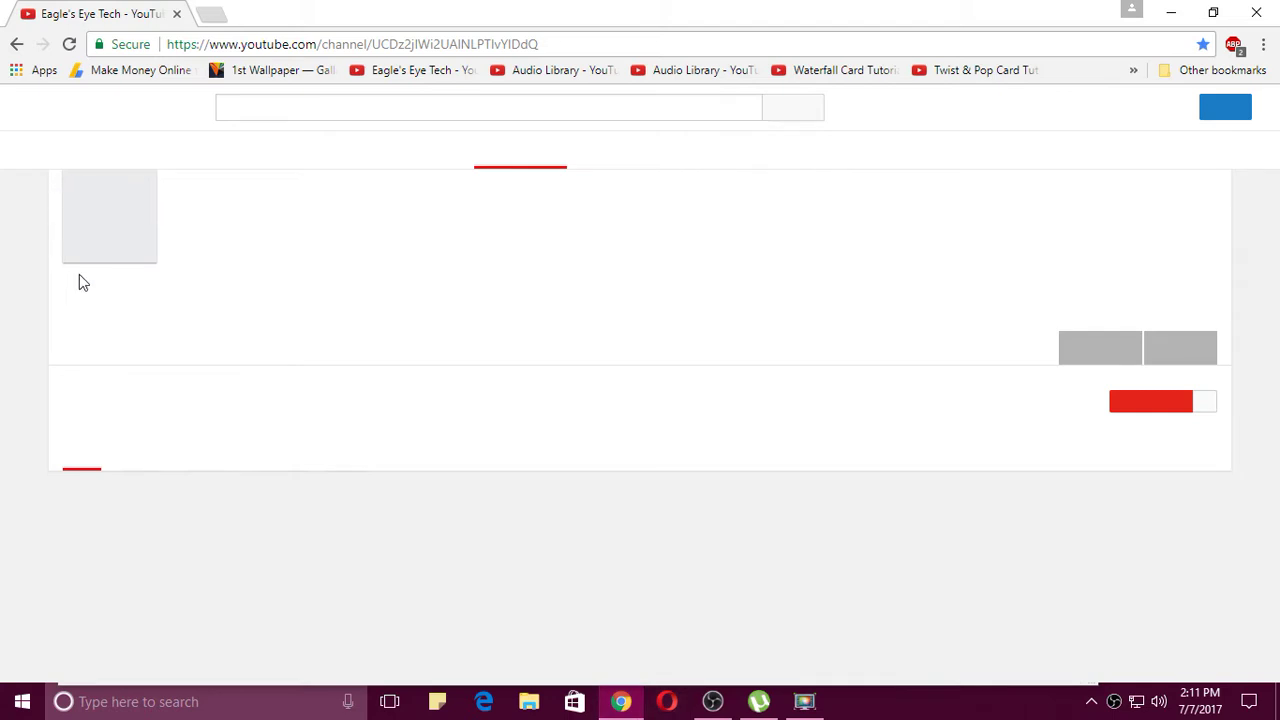
{"action": "scroll", "coordinate": [269, 613], "scroll_direction": "down", "scroll_amount": 2}
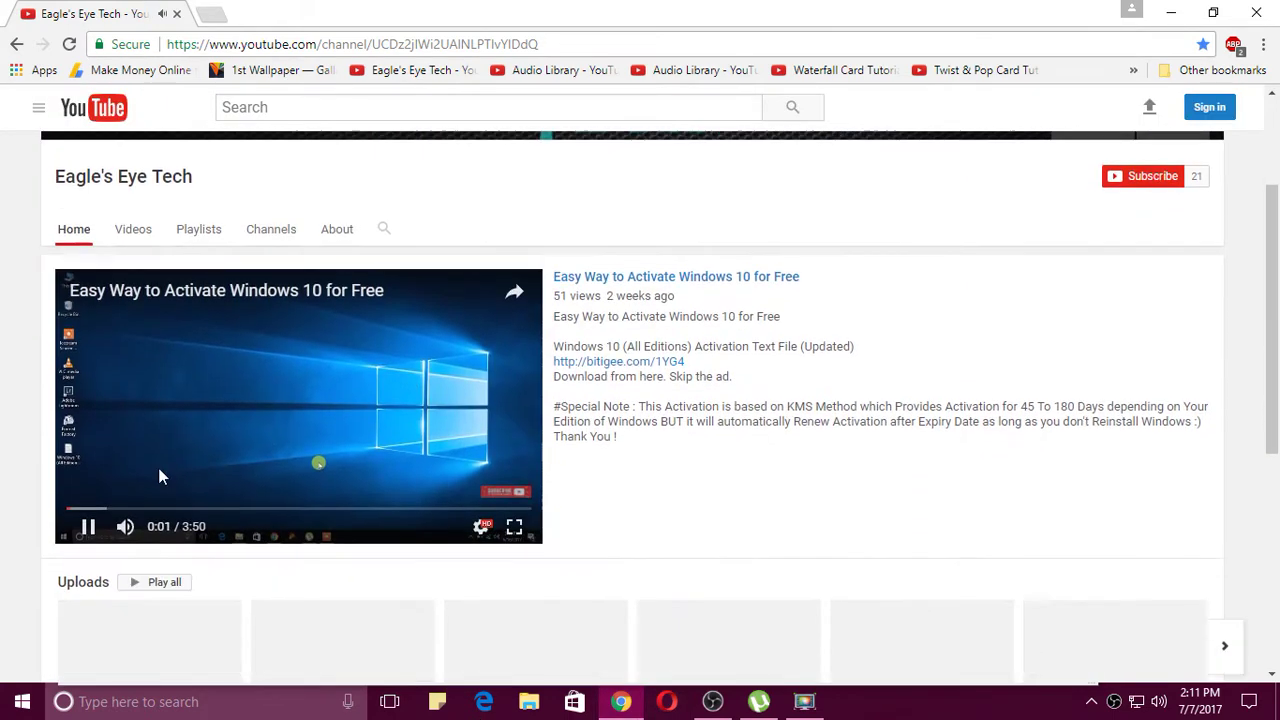
{"action": "left_click", "coordinate": [91, 527]}
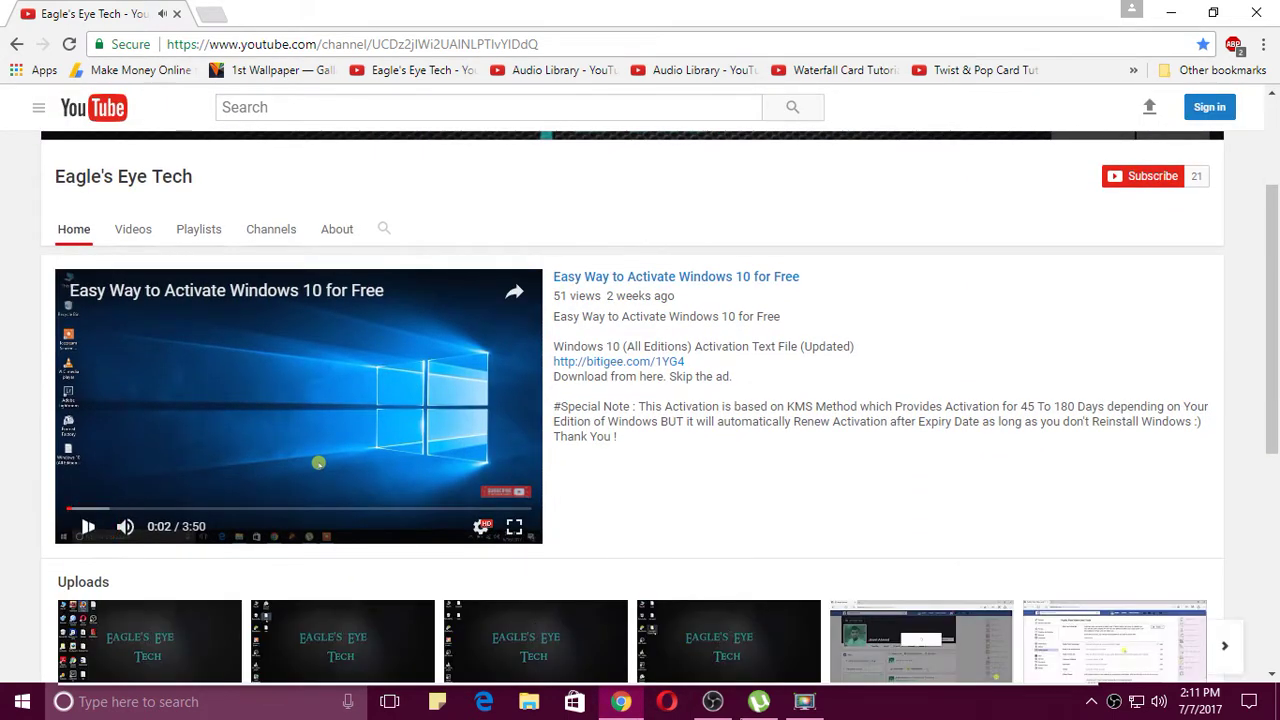
{"action": "left_click", "coordinate": [712, 701]}
Add a Window Capture source that captures the chrome.exe window
{"action": "left_click", "coordinate": [329, 641]}
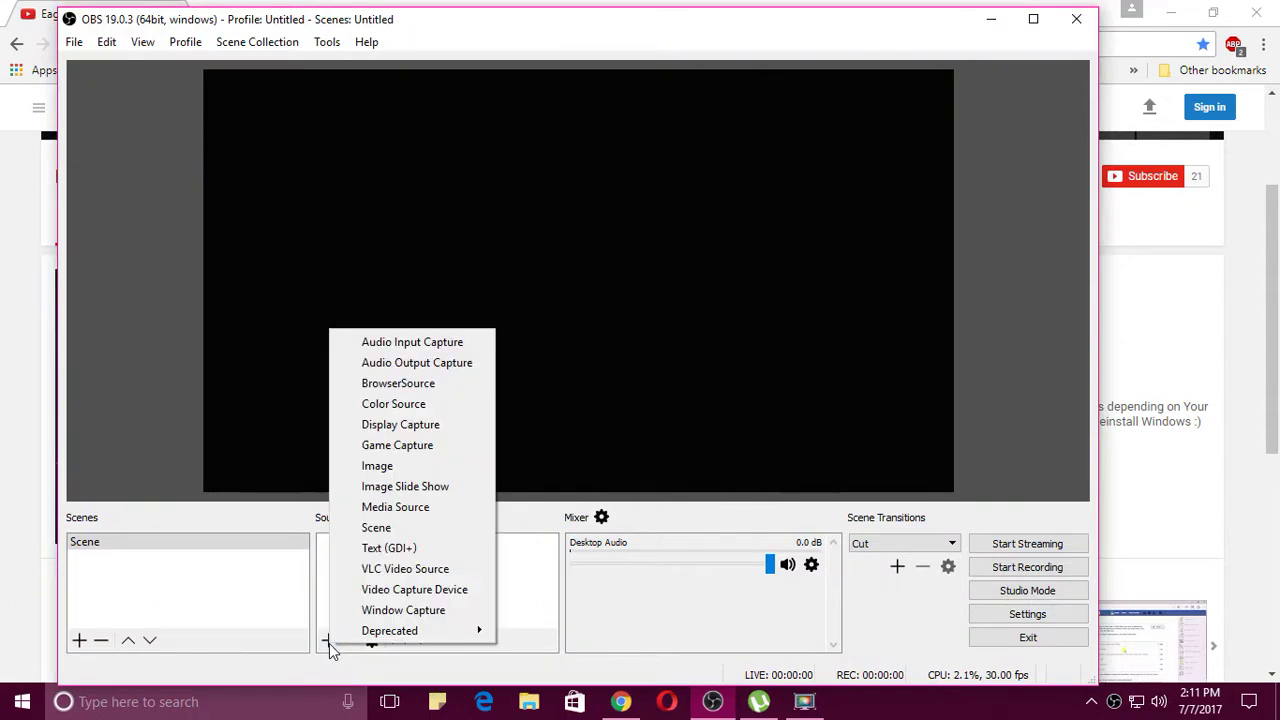
{"action": "left_click", "coordinate": [405, 612]}
{"action": "left_click", "coordinate": [637, 486]}
{"action": "left_click", "coordinate": [886, 470]}
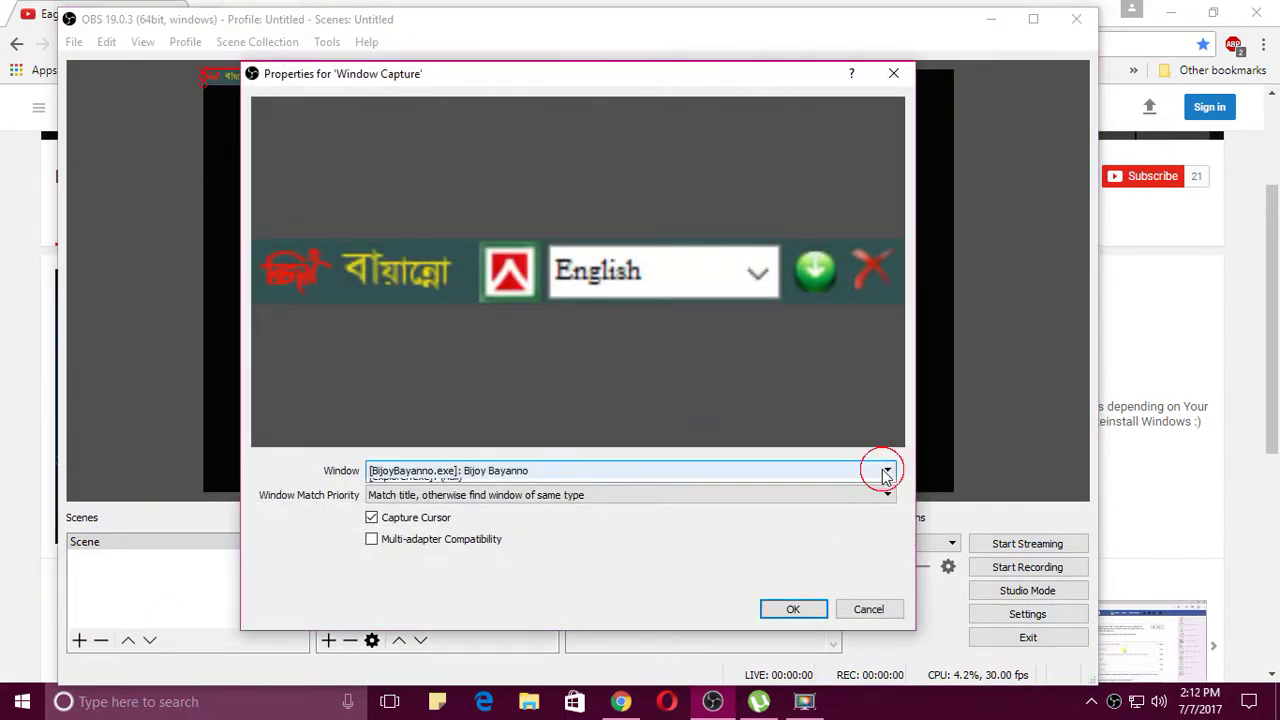
{"action": "left_click", "coordinate": [578, 498]}
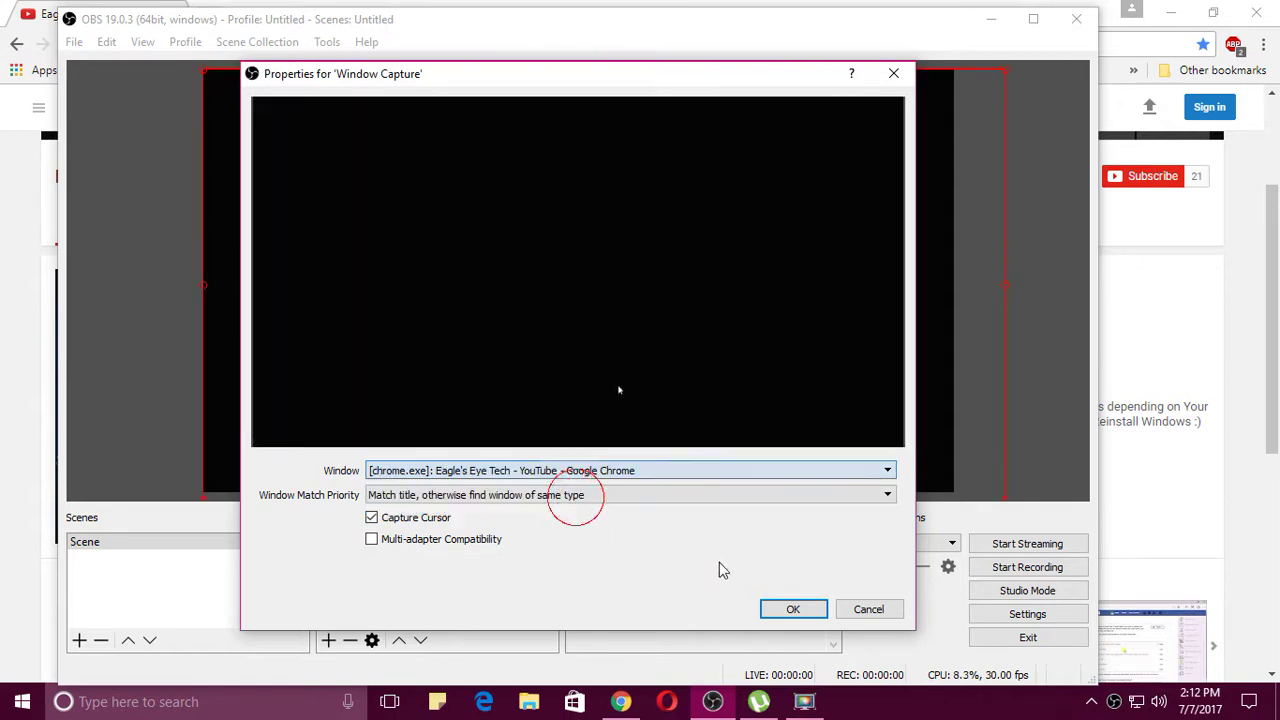
{"action": "left_click", "coordinate": [793, 609]}
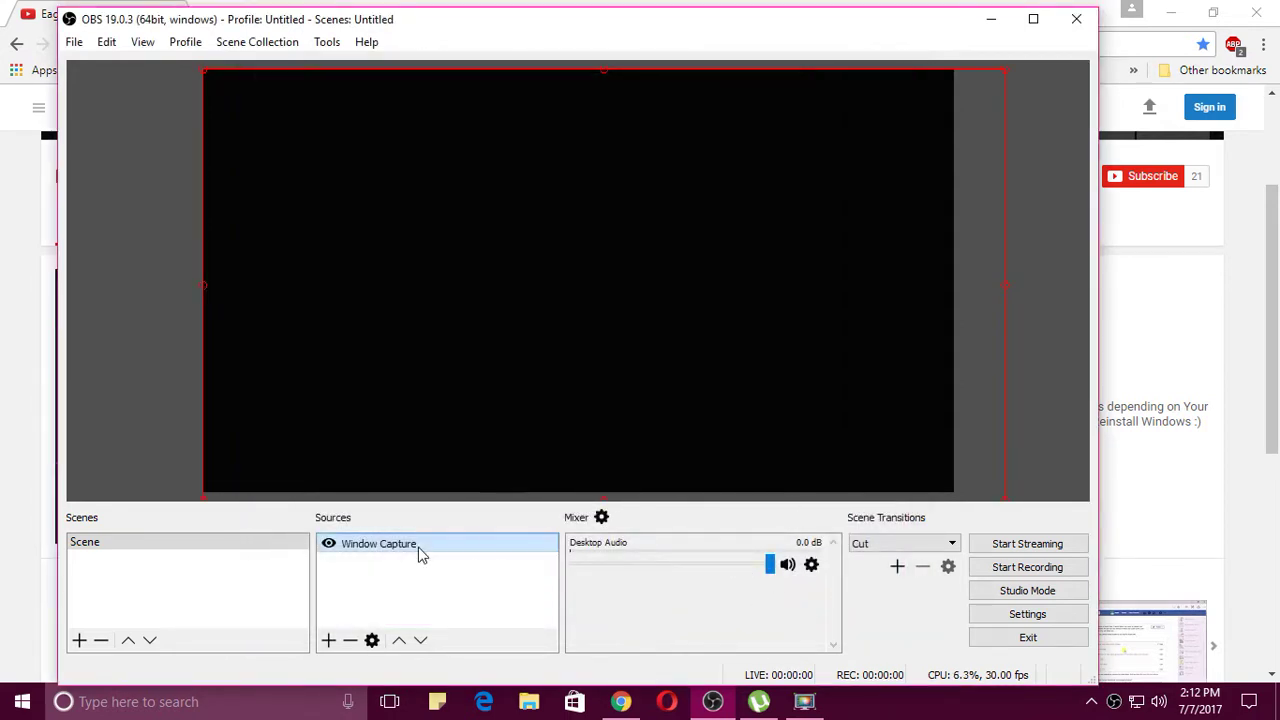
Fit the Window Capture source to the canvas with Transform > Fit to screen
{"action": "right_click", "coordinate": [420, 546]}
{"action": "mouse_move", "coordinate": [606, 388]}
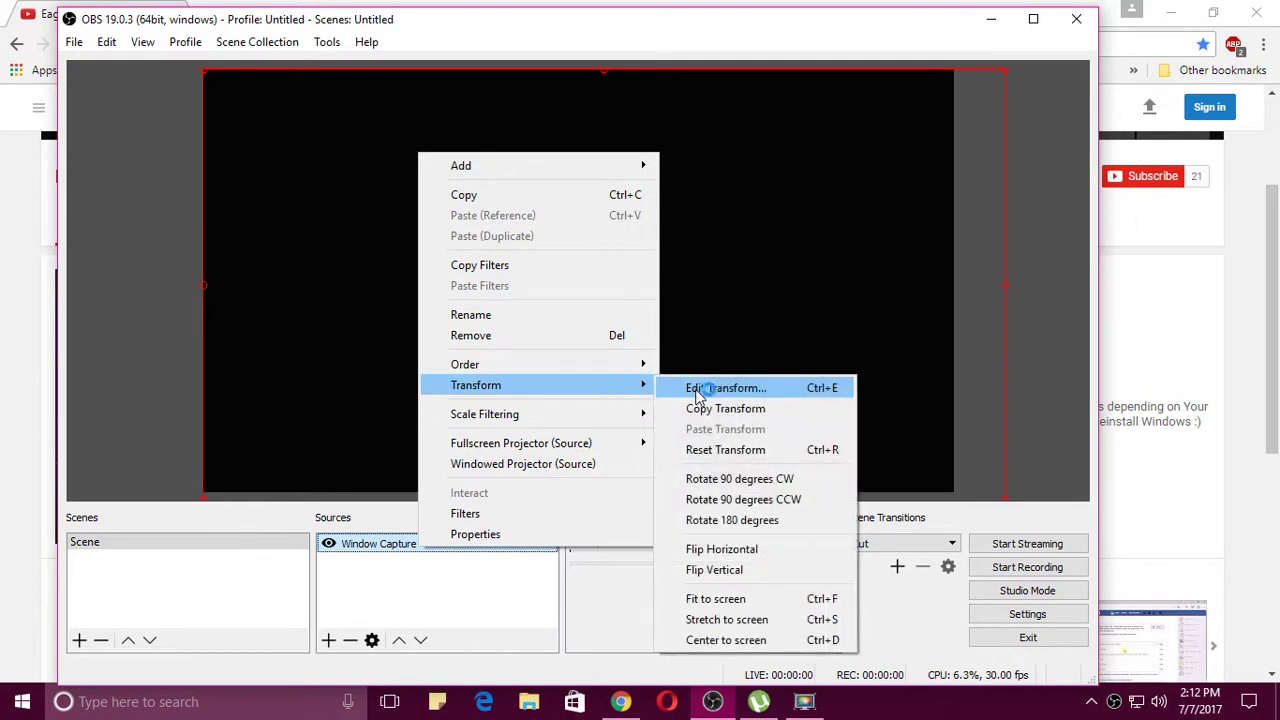
{"action": "left_click", "coordinate": [705, 598]}
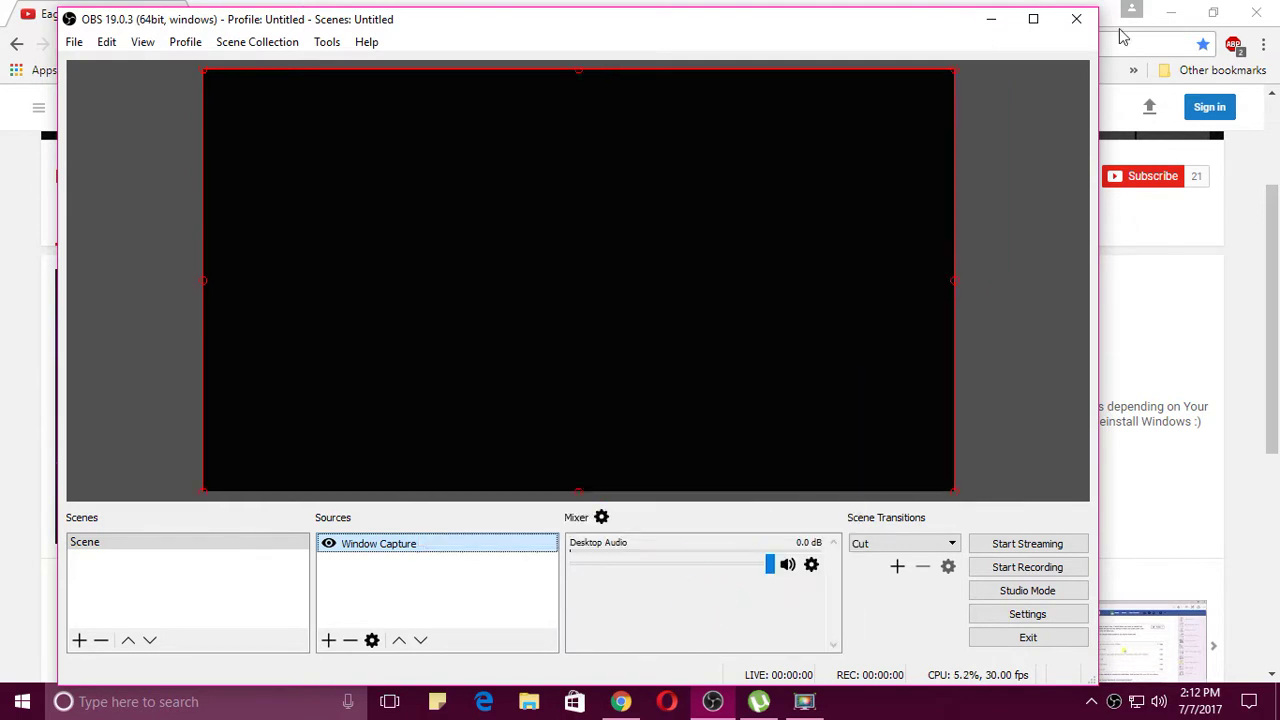
Switch from OBS to Chrome and bring up Chrome's main menu
{"action": "left_click", "coordinate": [1078, 14]}
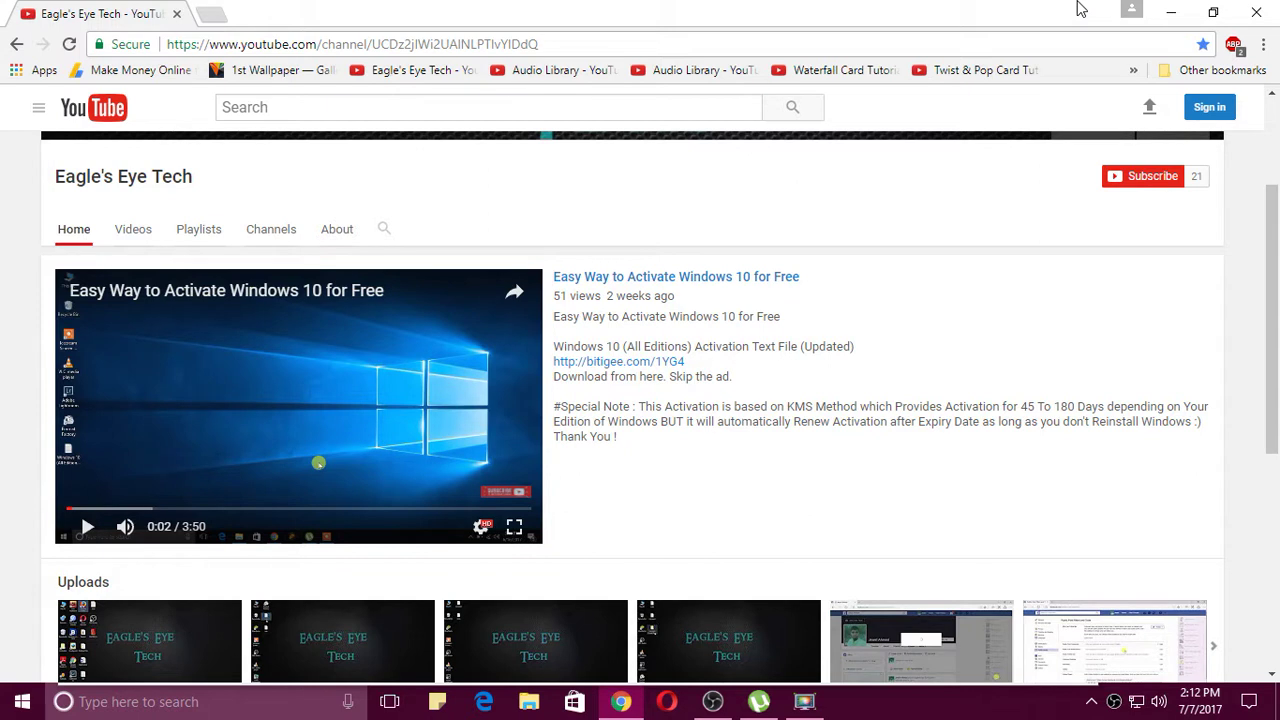
{"action": "left_click", "coordinate": [708, 706]}
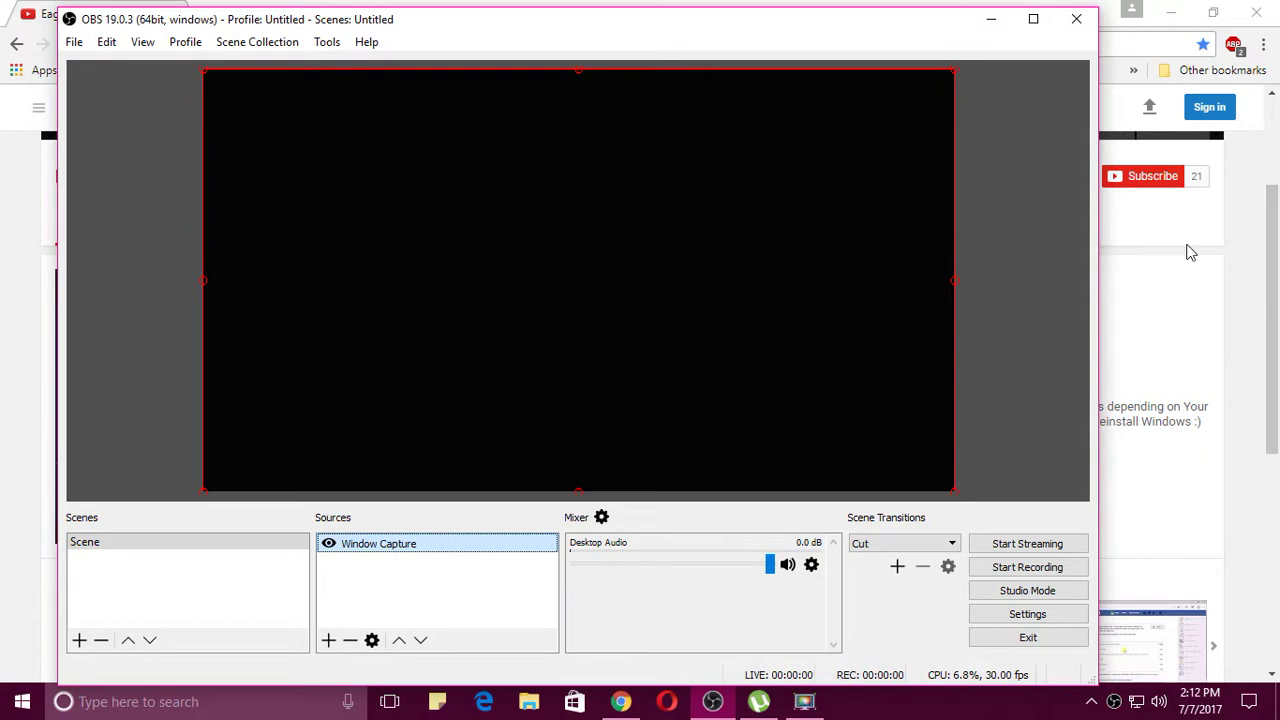
{"action": "left_click", "coordinate": [1258, 248]}
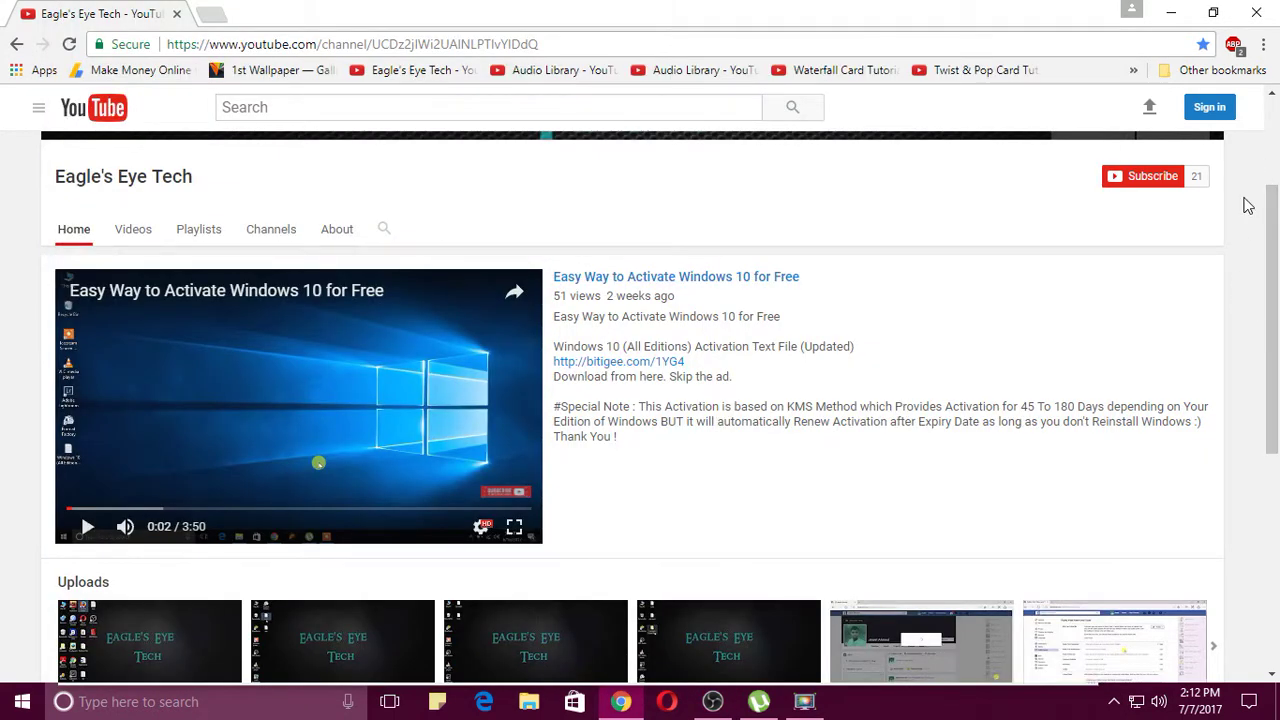
{"action": "left_click", "coordinate": [1263, 44]}
In Chrome's advanced settings, turn off 'Use hardware acceleration when available' and relaunch Chrome
{"action": "left_click", "coordinate": [1077, 381]}
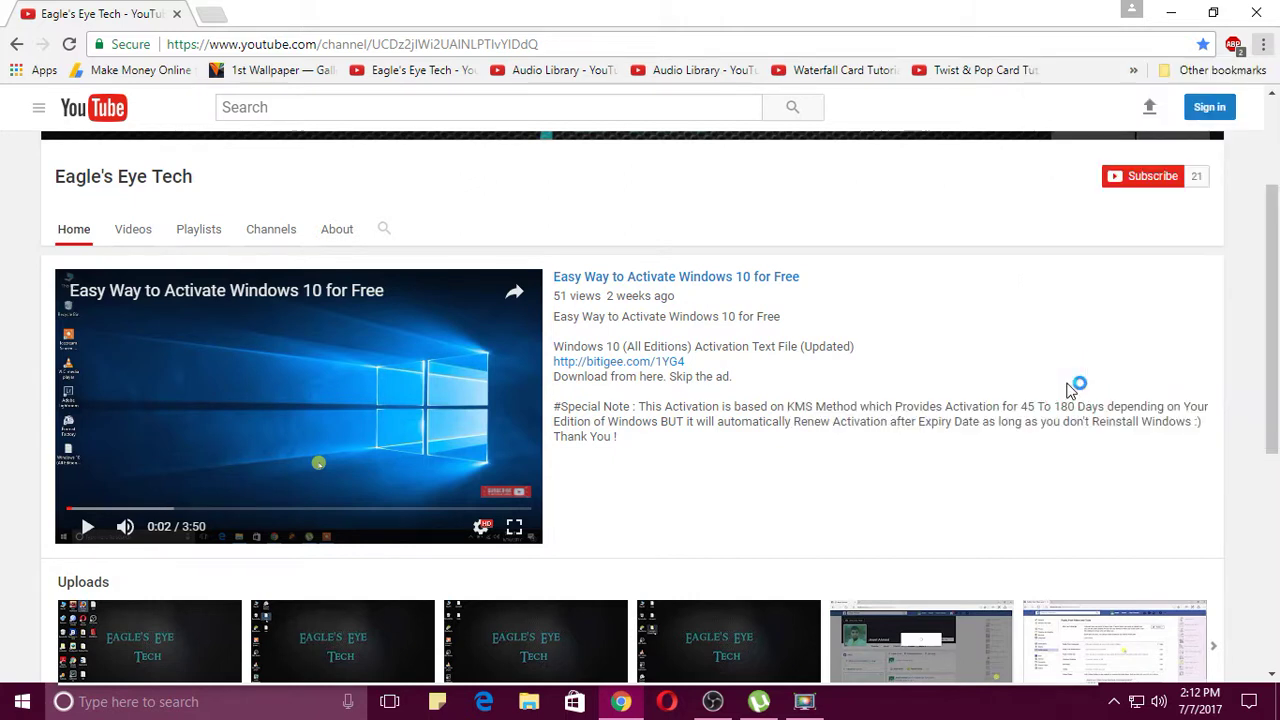
{"action": "scroll", "coordinate": [417, 297], "scroll_direction": "down", "scroll_amount": 10}
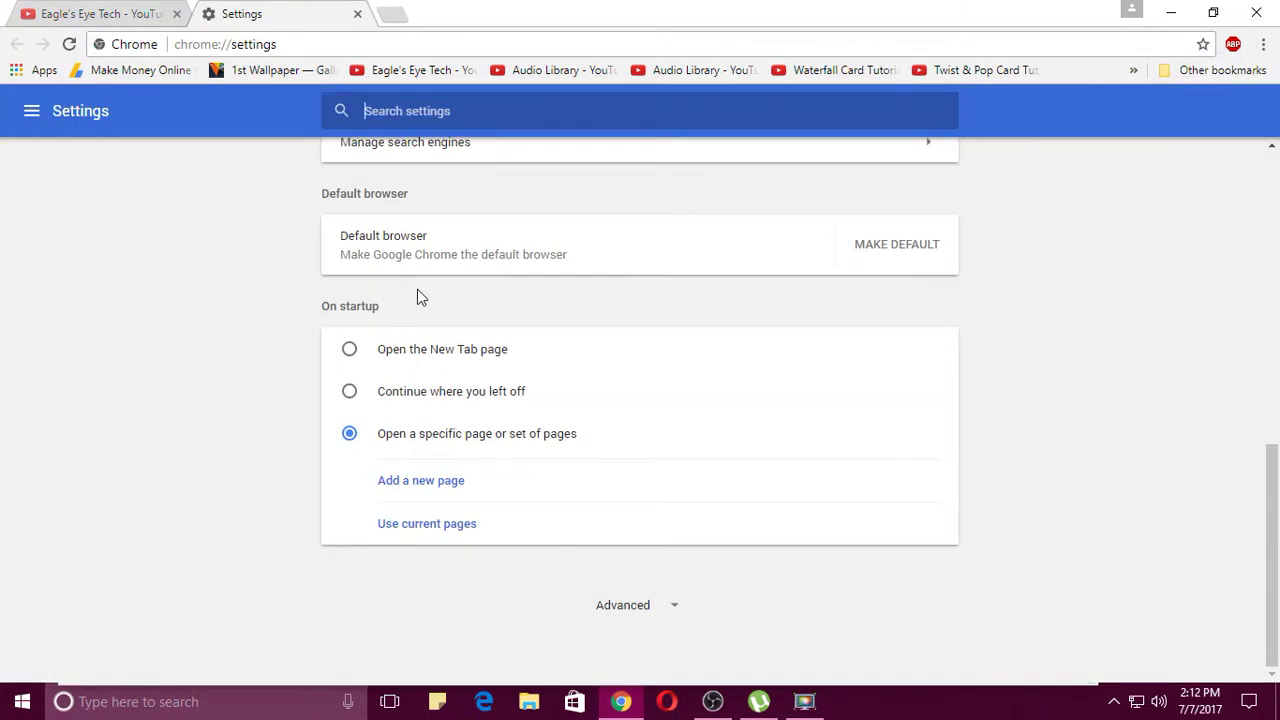
{"action": "left_click", "coordinate": [648, 608]}
{"action": "scroll", "coordinate": [655, 612], "scroll_direction": "down", "scroll_amount": 8}
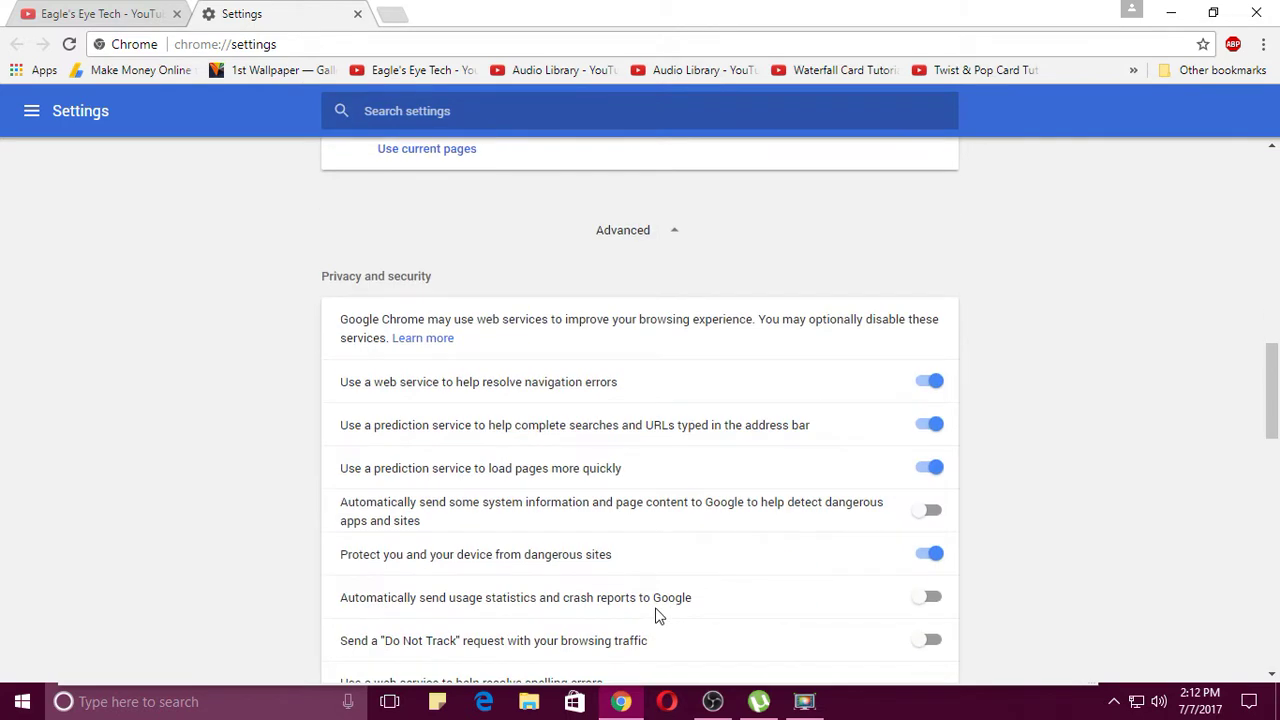
{"action": "scroll", "coordinate": [657, 617], "scroll_direction": "down", "scroll_amount": 5}
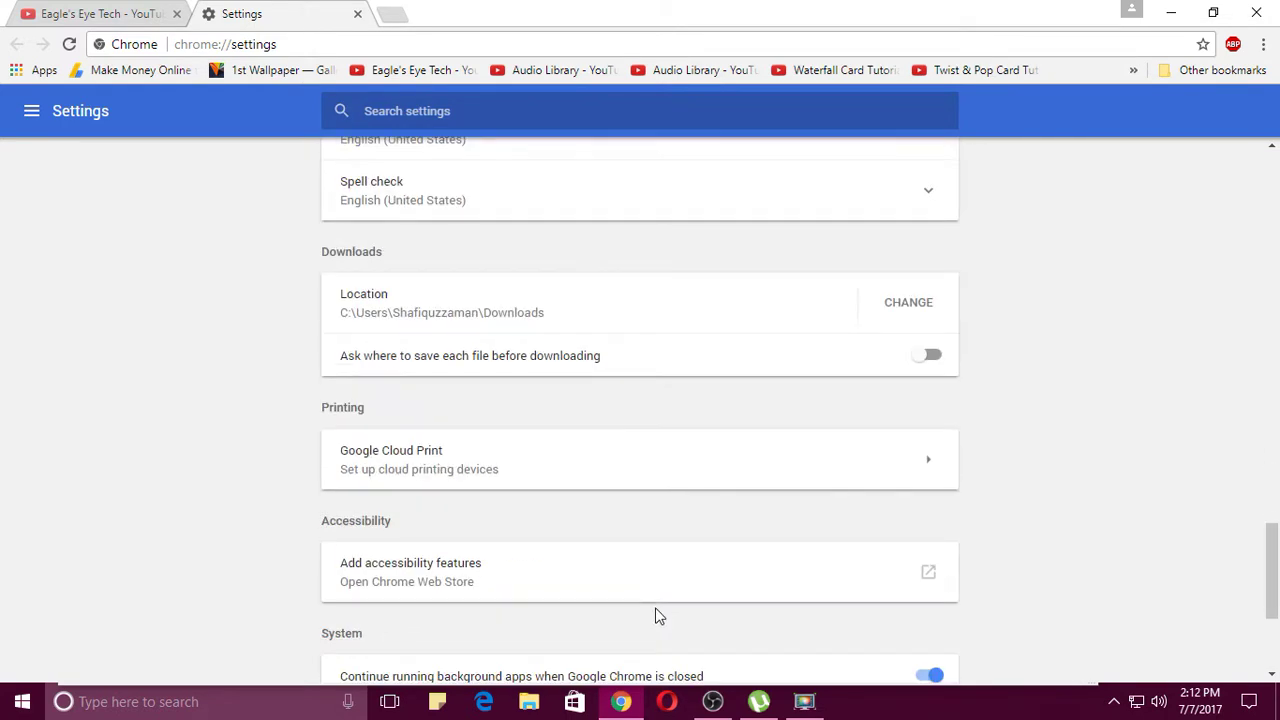
{"action": "scroll", "coordinate": [657, 617], "scroll_direction": "down", "scroll_amount": 3}
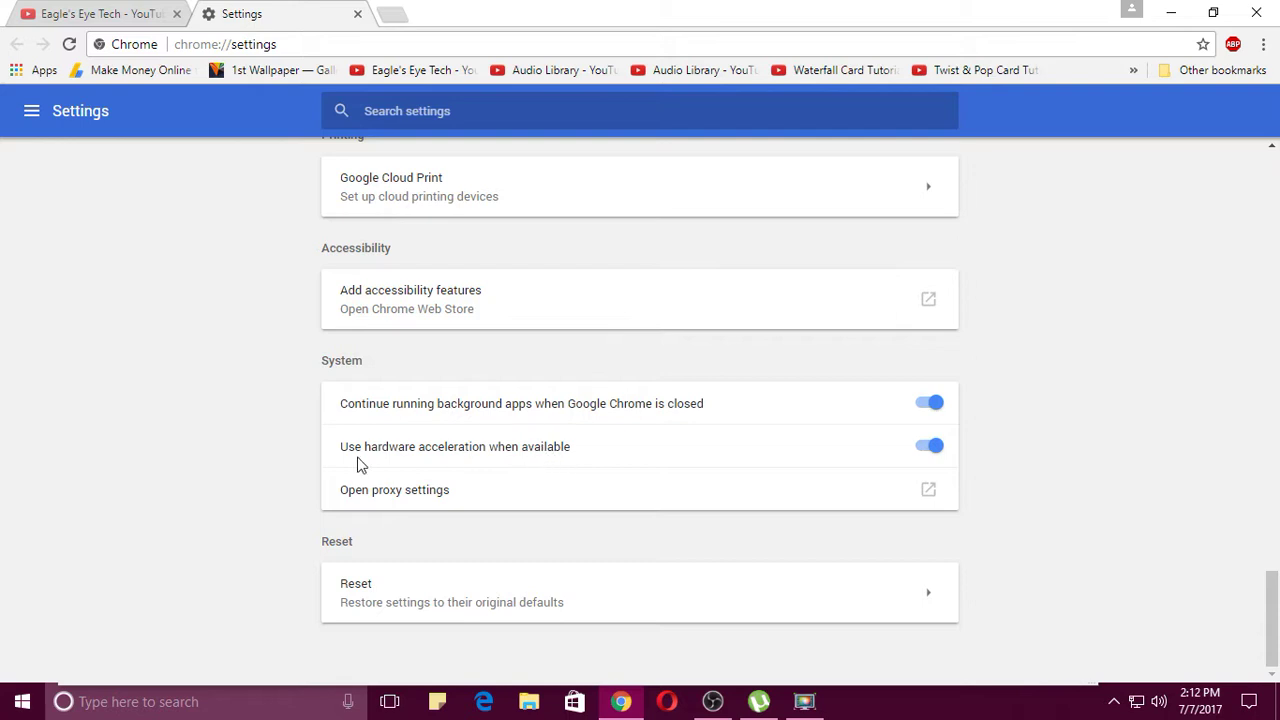
{"action": "left_click", "coordinate": [929, 447]}
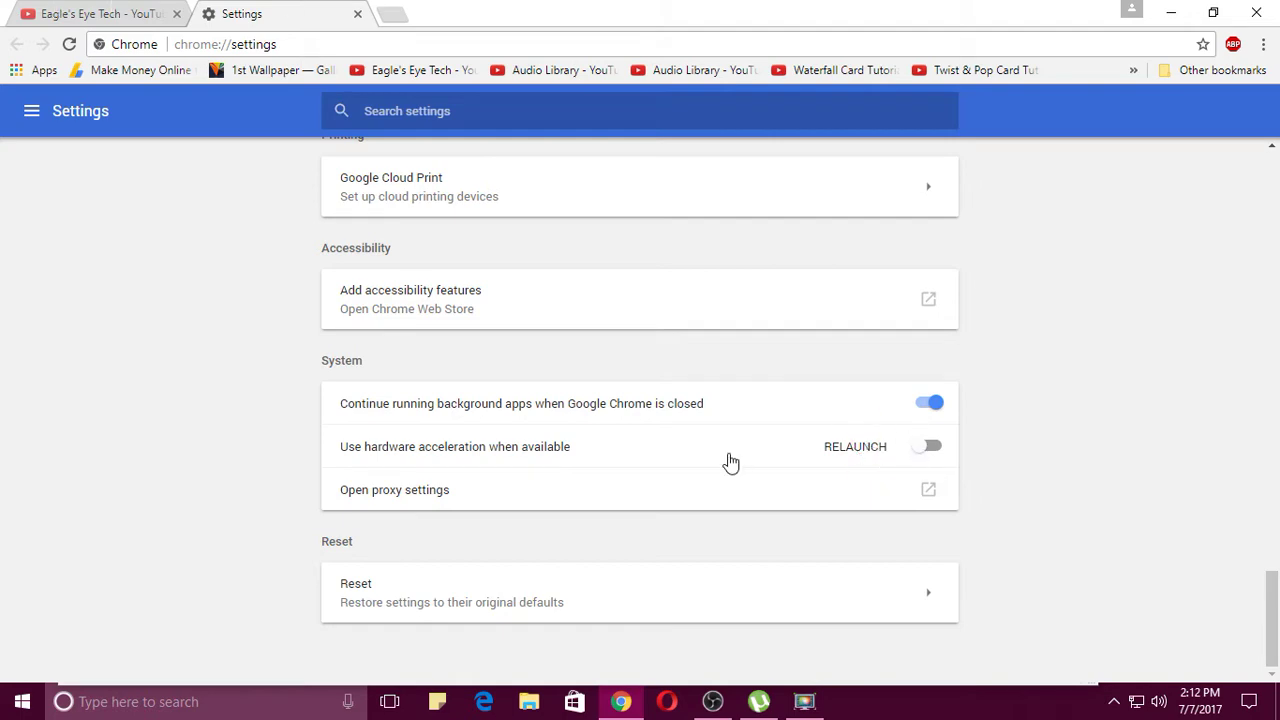
{"action": "left_click", "coordinate": [850, 449]}
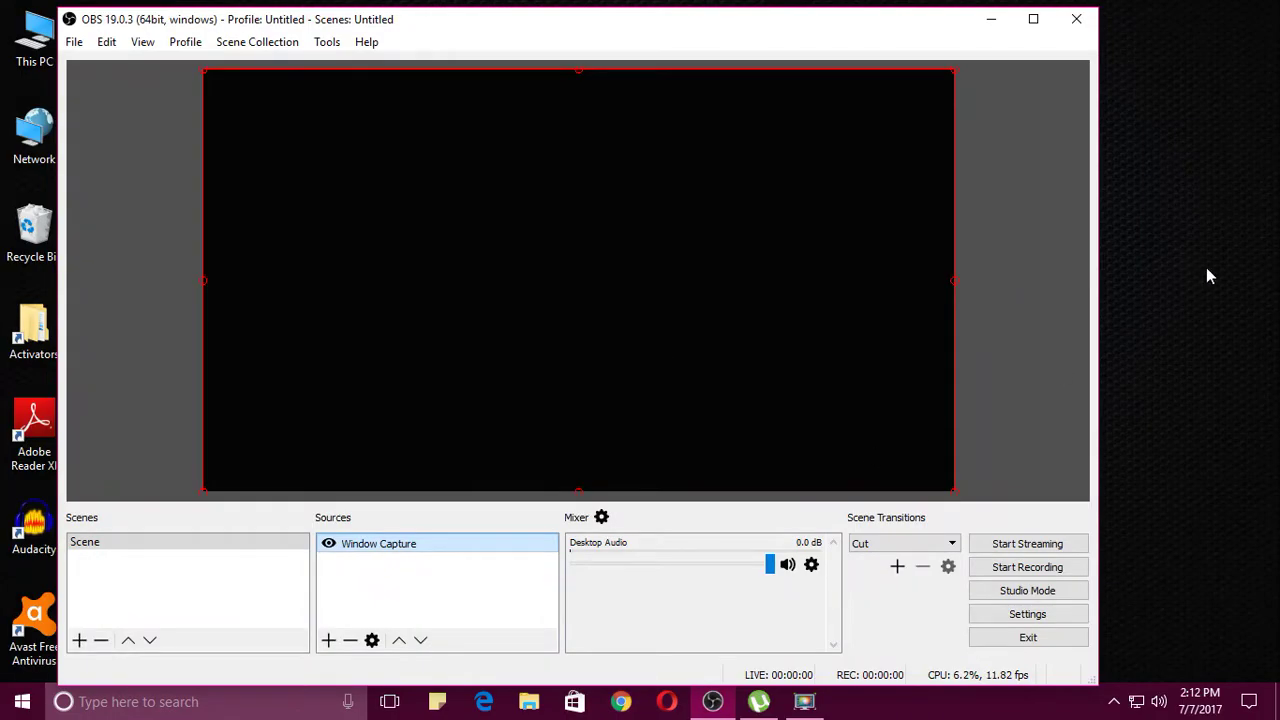
Delete the black Window Capture source in OBS, then bring the relaunched Chrome forward
{"action": "left_click", "coordinate": [352, 642]}
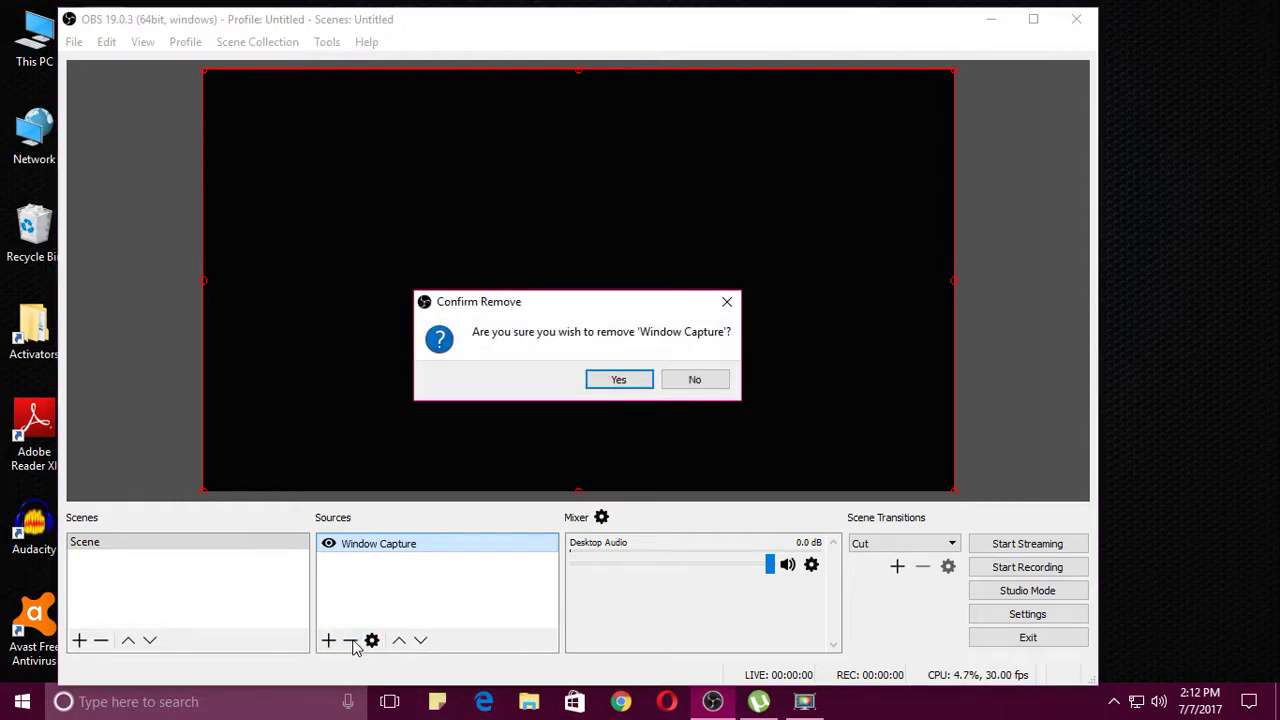
{"action": "left_click", "coordinate": [605, 382]}
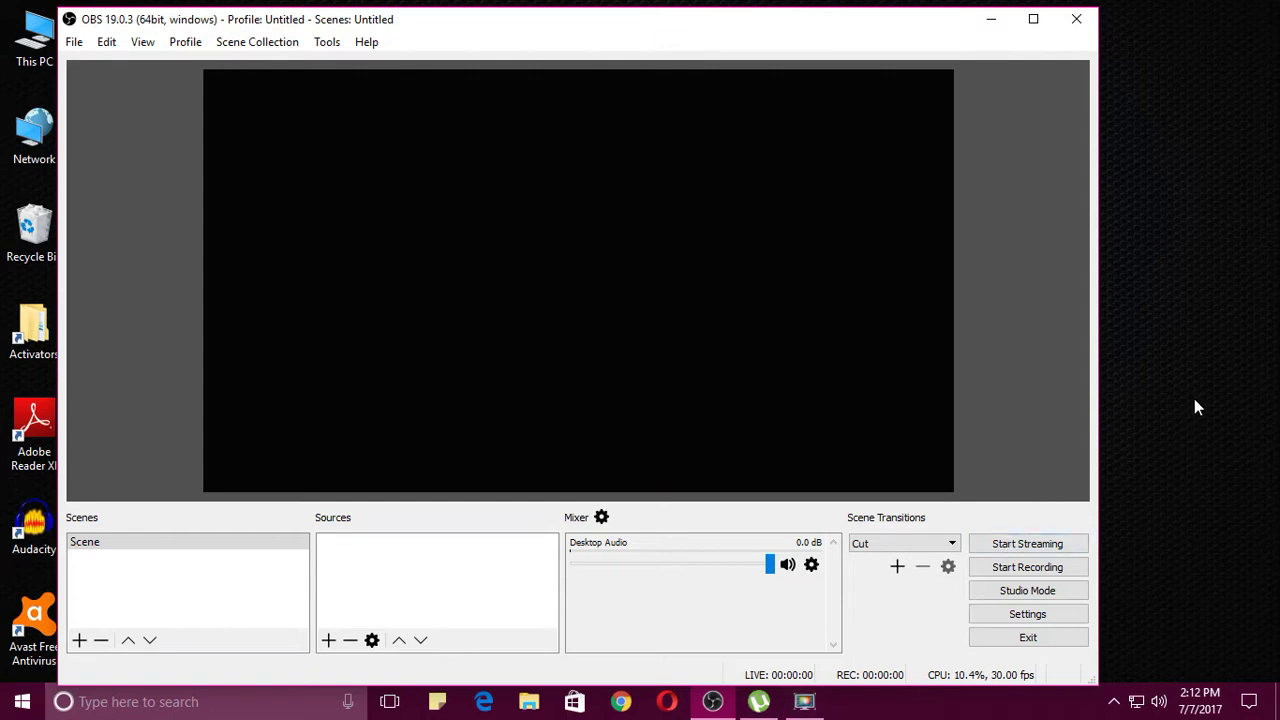
{"action": "left_click", "coordinate": [1247, 187]}
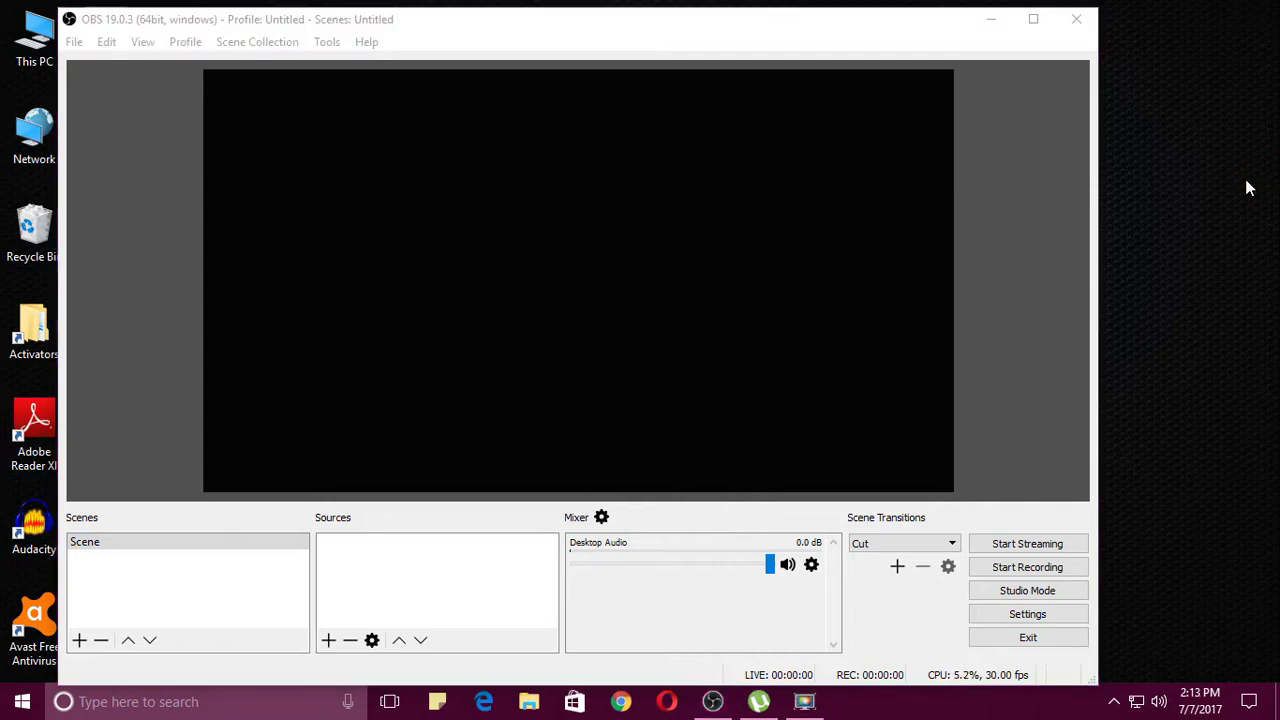
{"action": "left_click", "coordinate": [1145, 467]}
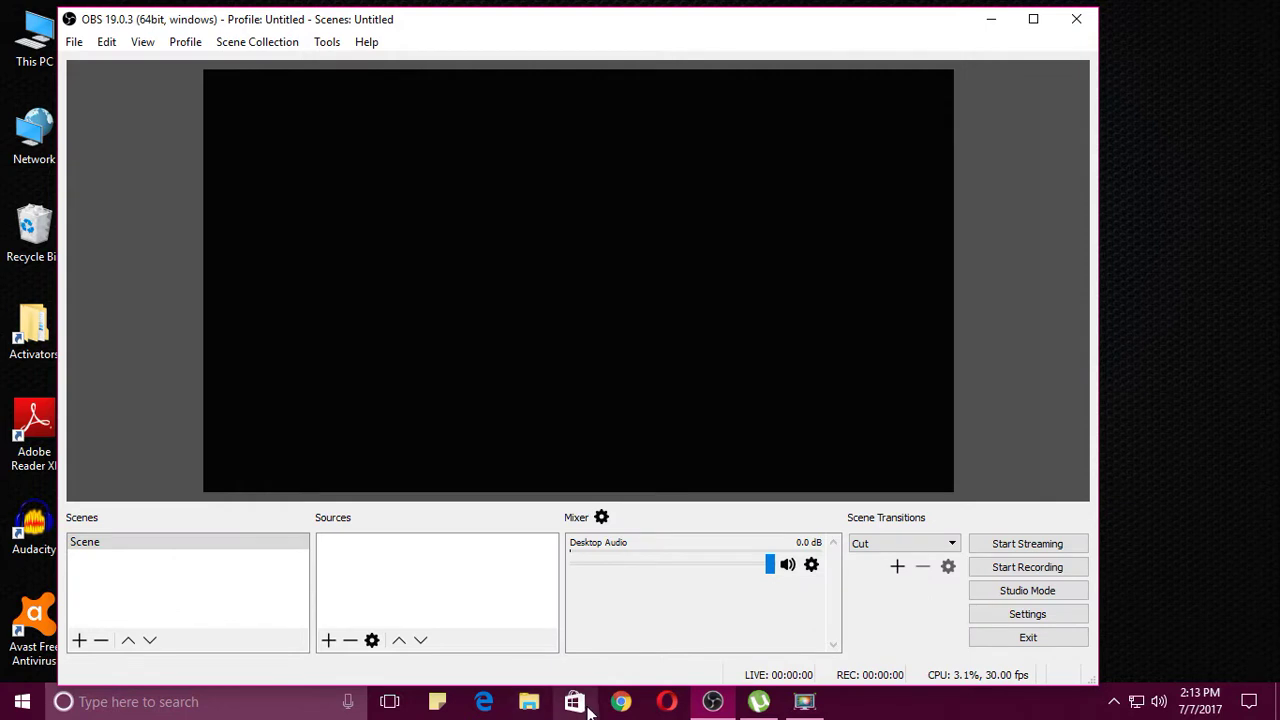
{"action": "left_click", "coordinate": [620, 703]}
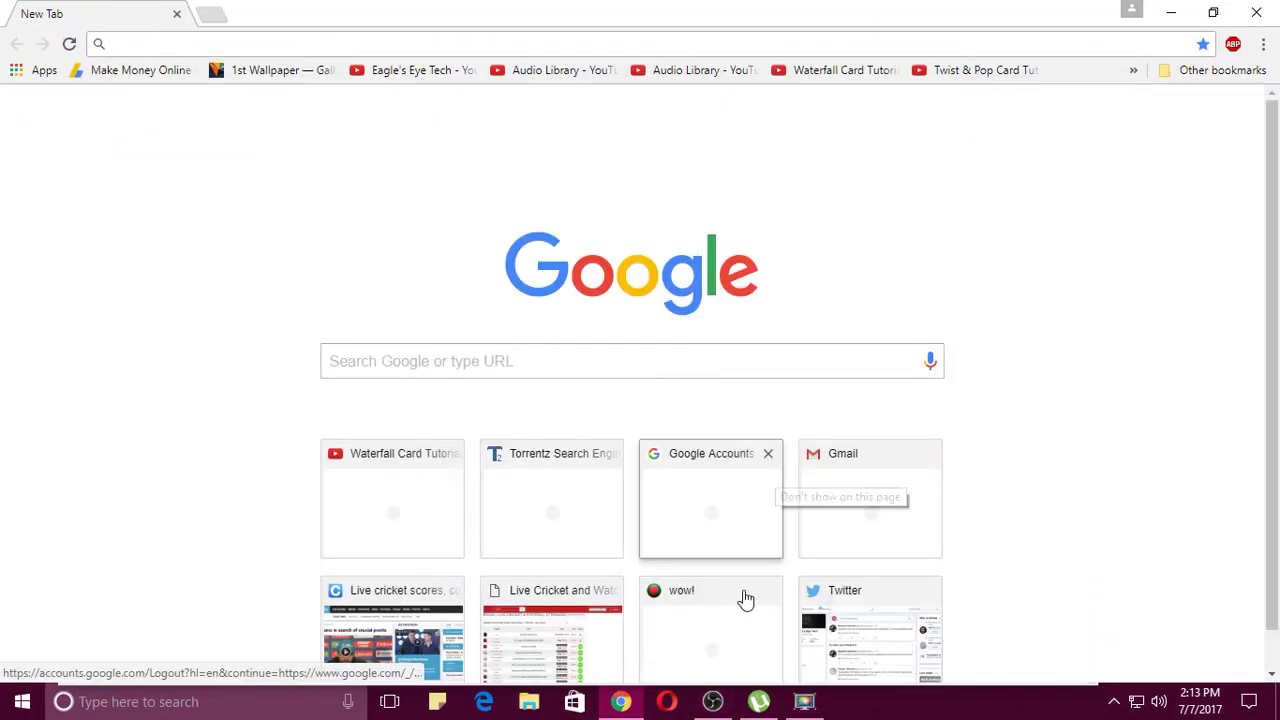
Add a Window Capture source targeting '[chrome.exe]: New Tab - Google Chrome'
{"action": "left_click", "coordinate": [712, 701]}
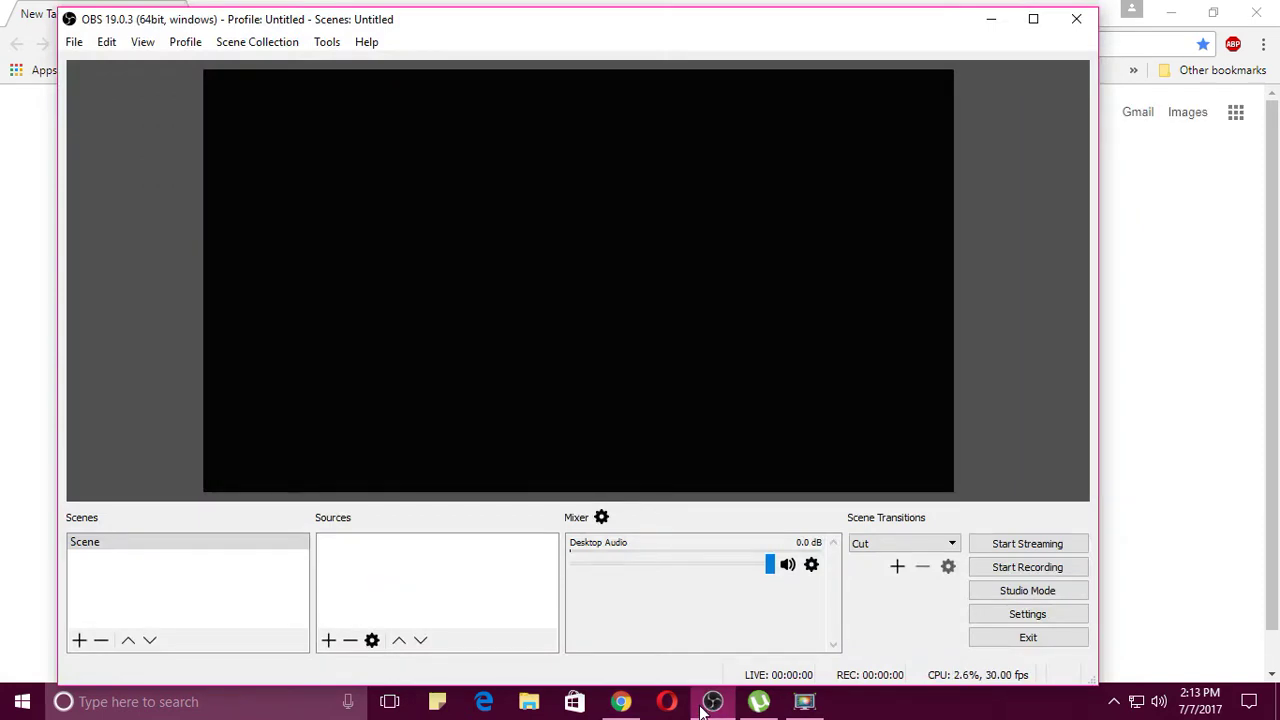
{"action": "left_click", "coordinate": [328, 640]}
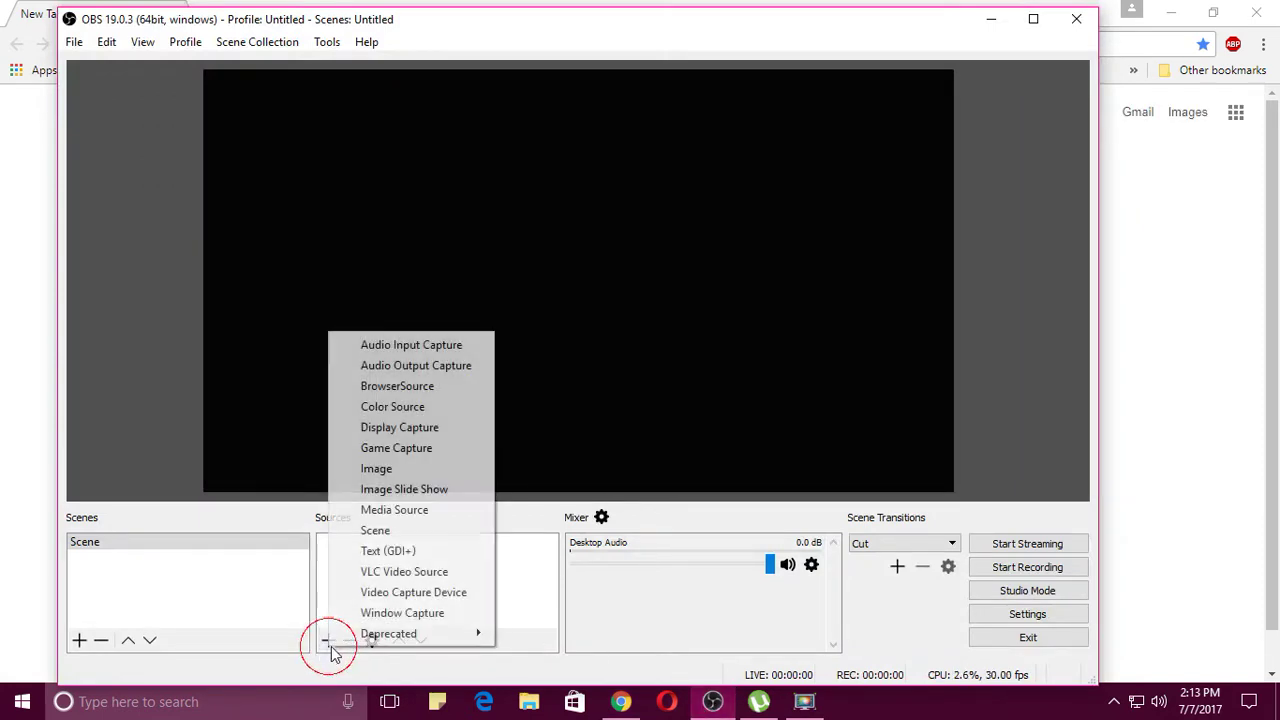
{"action": "left_click", "coordinate": [410, 612]}
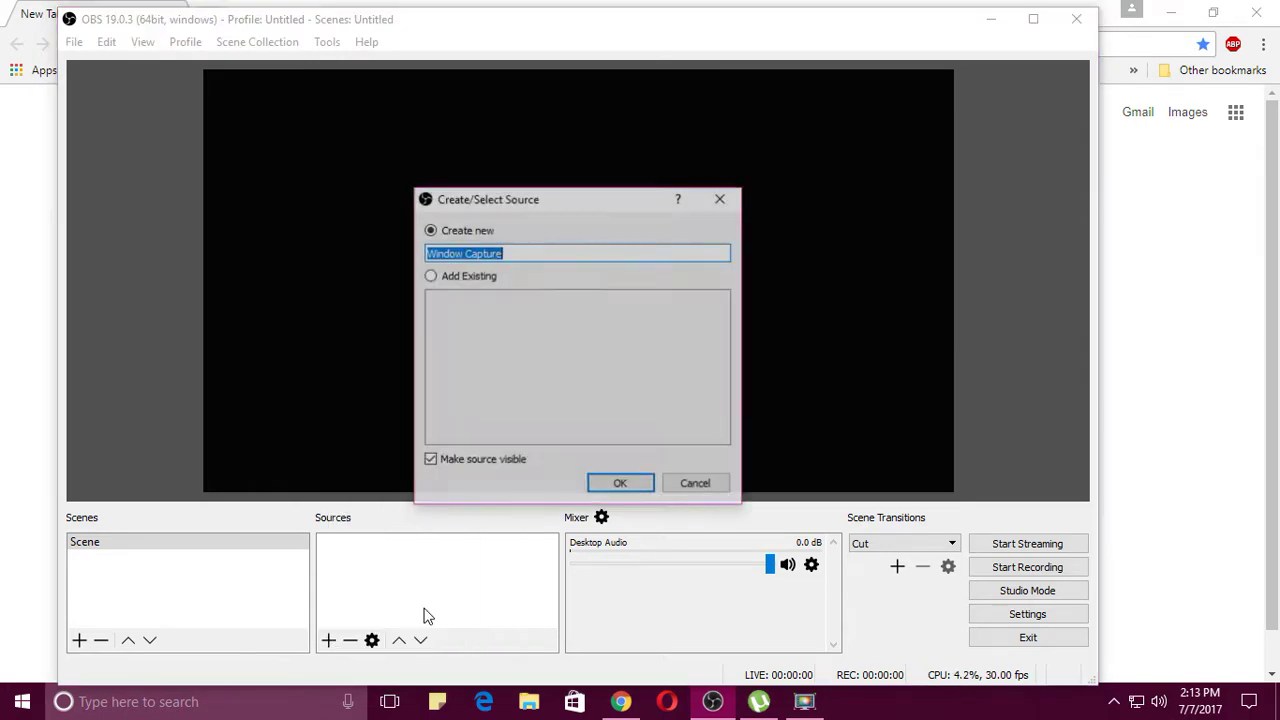
{"action": "left_click", "coordinate": [638, 482]}
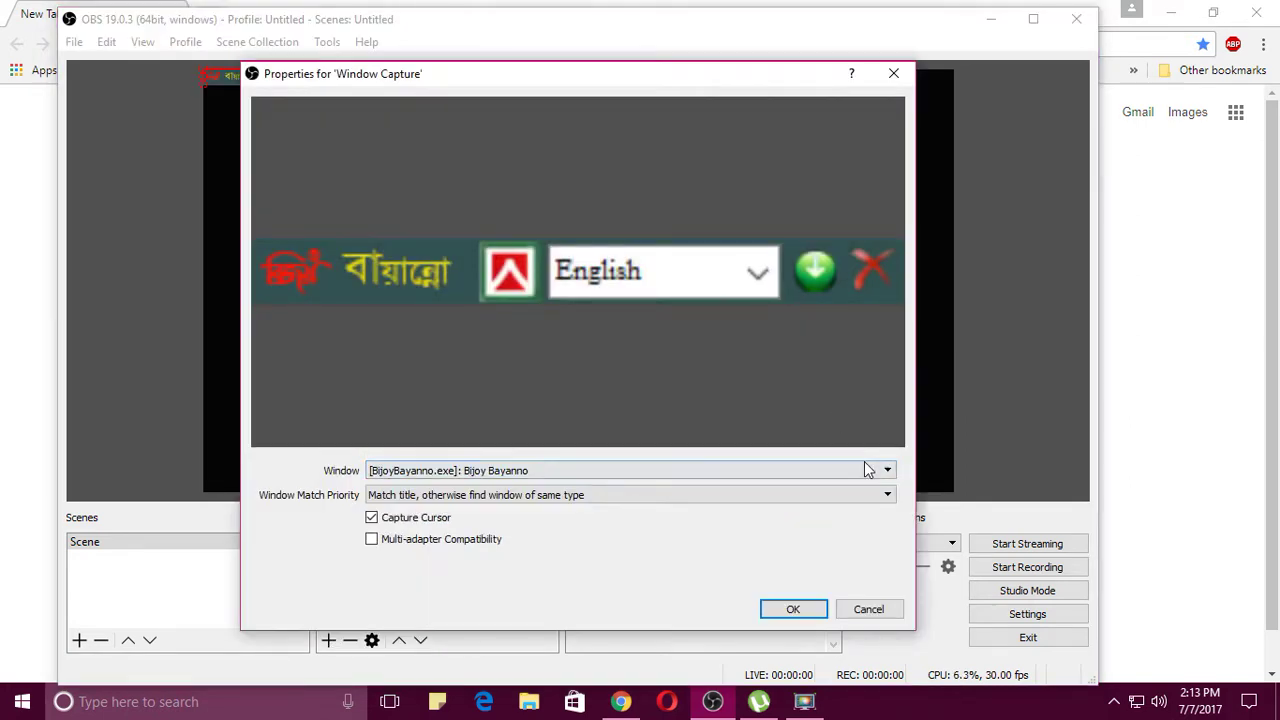
{"action": "left_click", "coordinate": [866, 470]}
{"action": "left_click", "coordinate": [622, 498]}
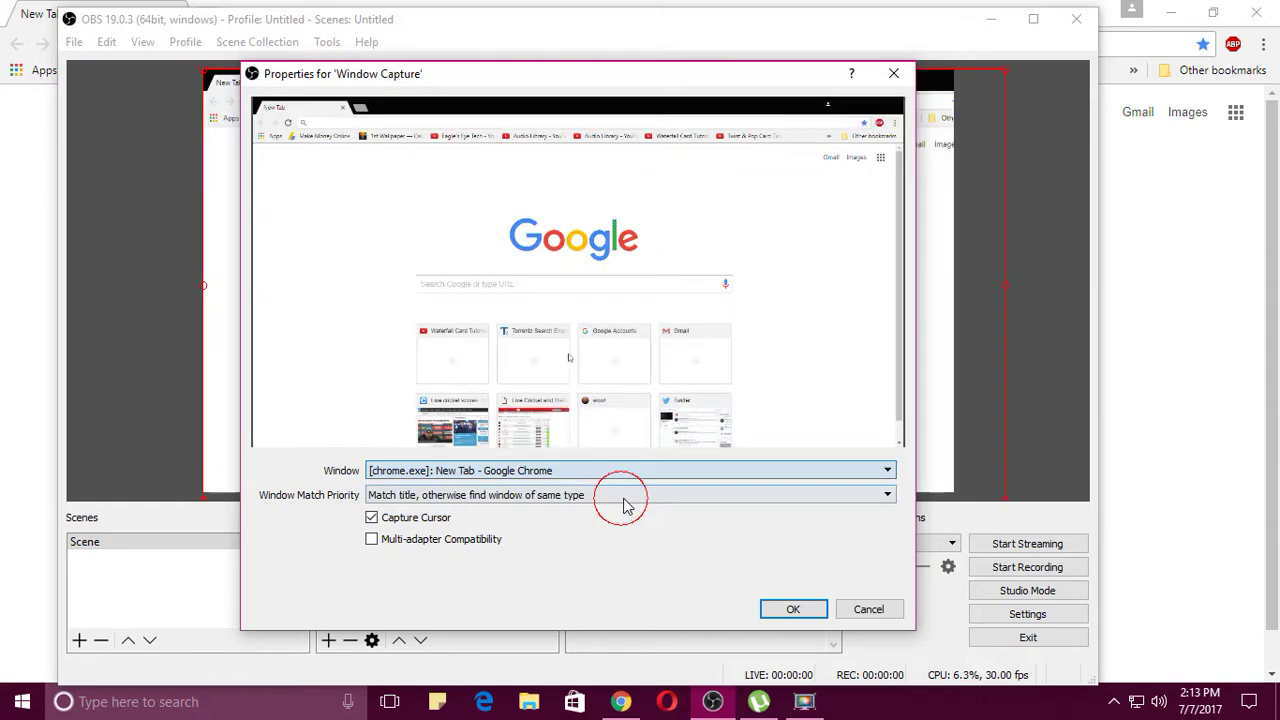
{"action": "left_click", "coordinate": [791, 609]}
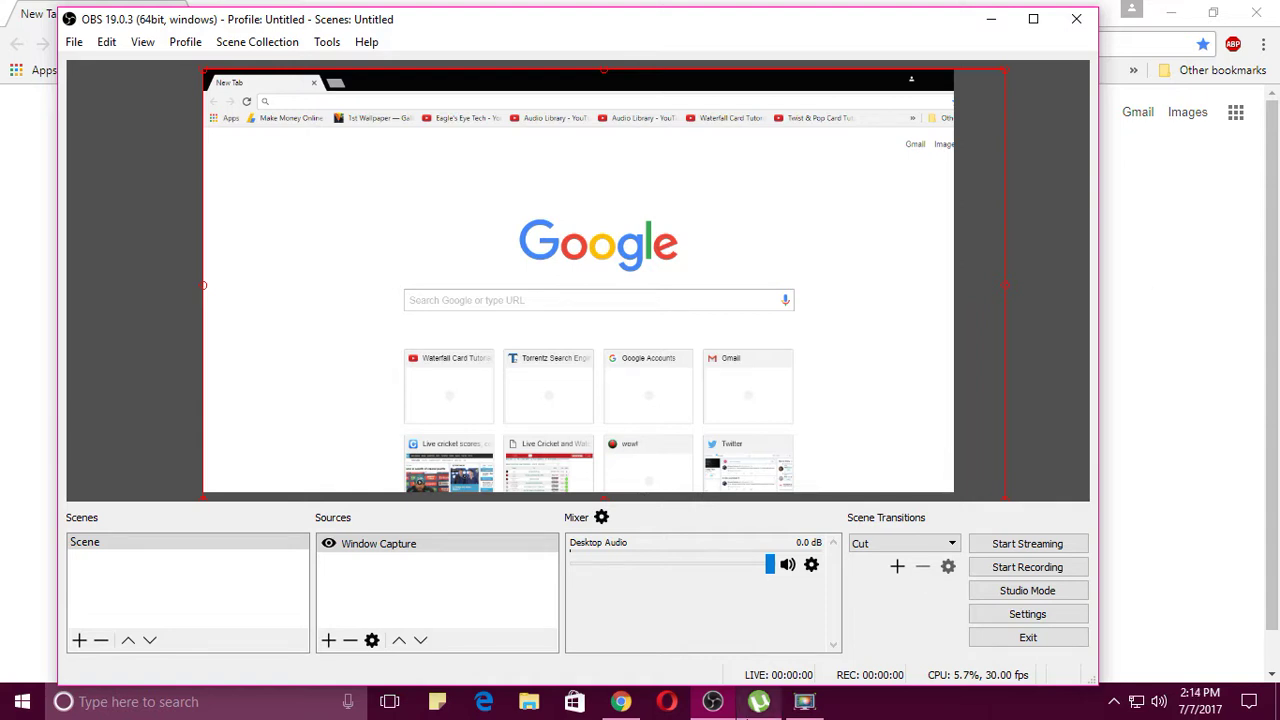
{"action": "mouse_move", "coordinate": [759, 702]}
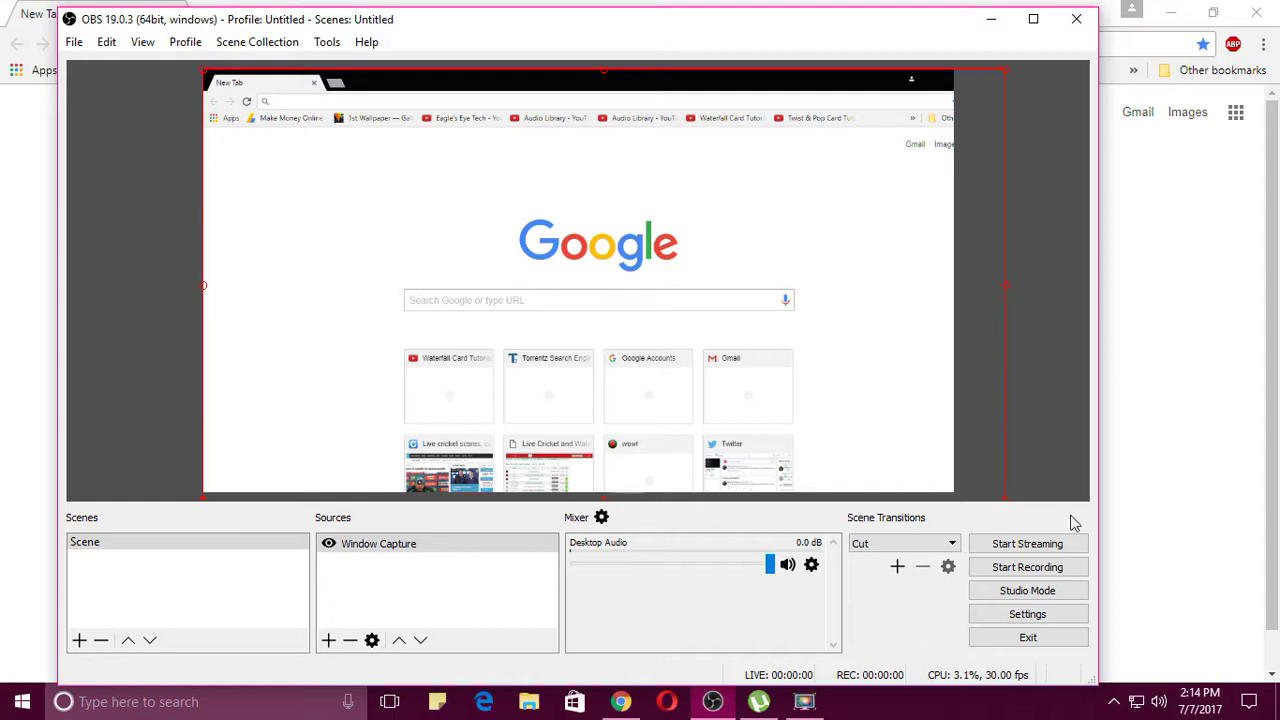
Bring Chrome's Eagle's Eye Tech channel page forward, confirming the OBS preview mirrors it live
{"action": "left_click", "coordinate": [620, 702]}
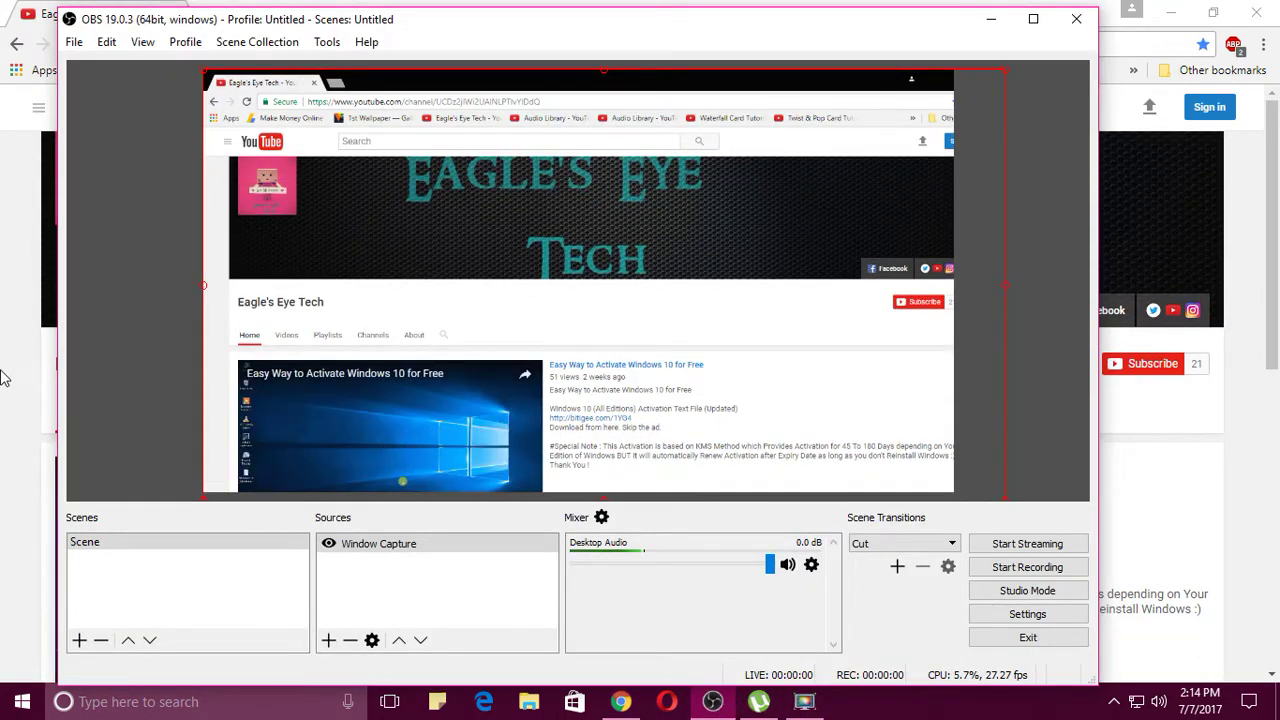
{"action": "left_click", "coordinate": [5, 377]}
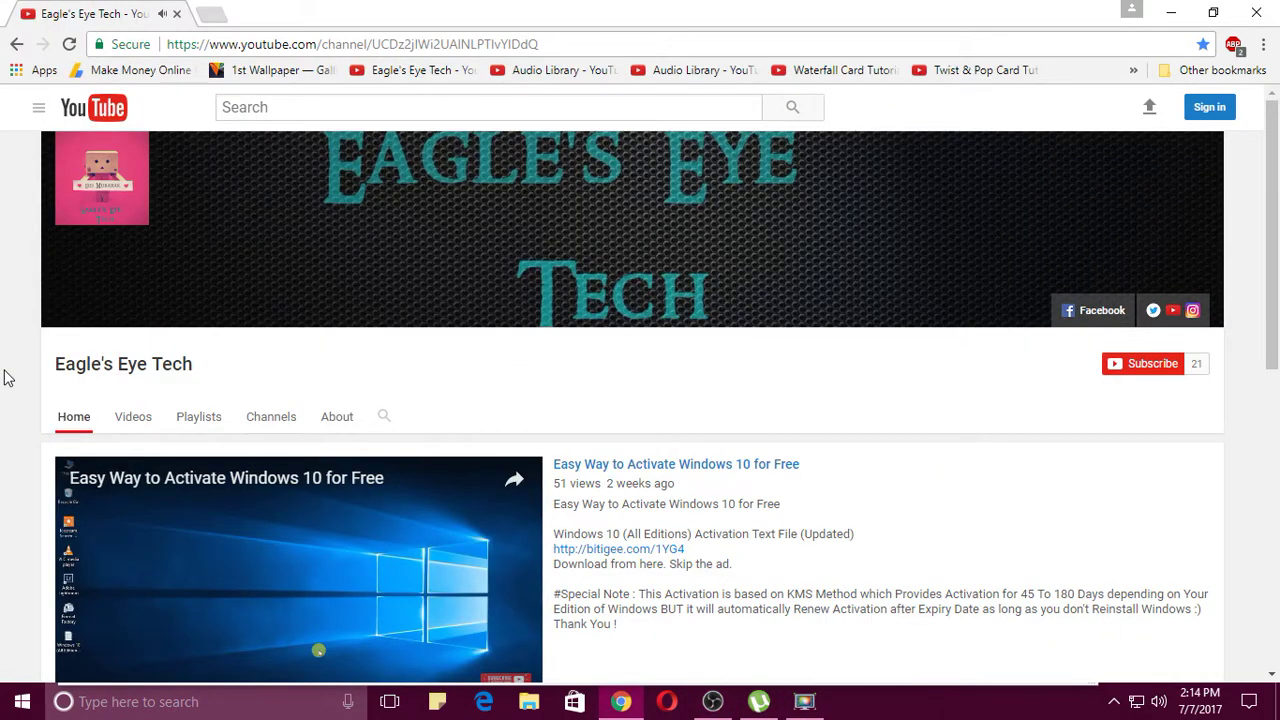